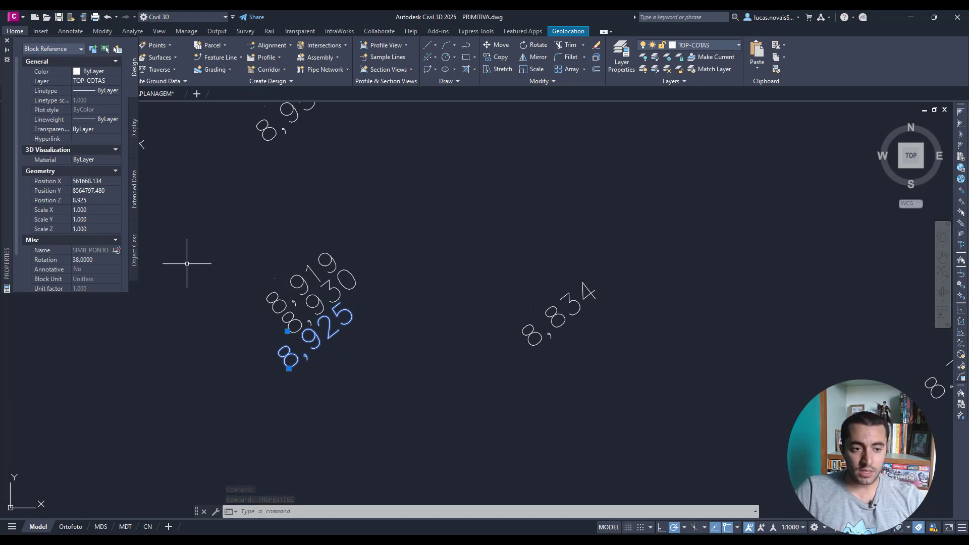
Clear the block selection, show the whole point cloud and move the Properties palette off the ribbon and drawing tabs
key("Escape")
key("Escape")
scroll(313, 320, "down", 8)
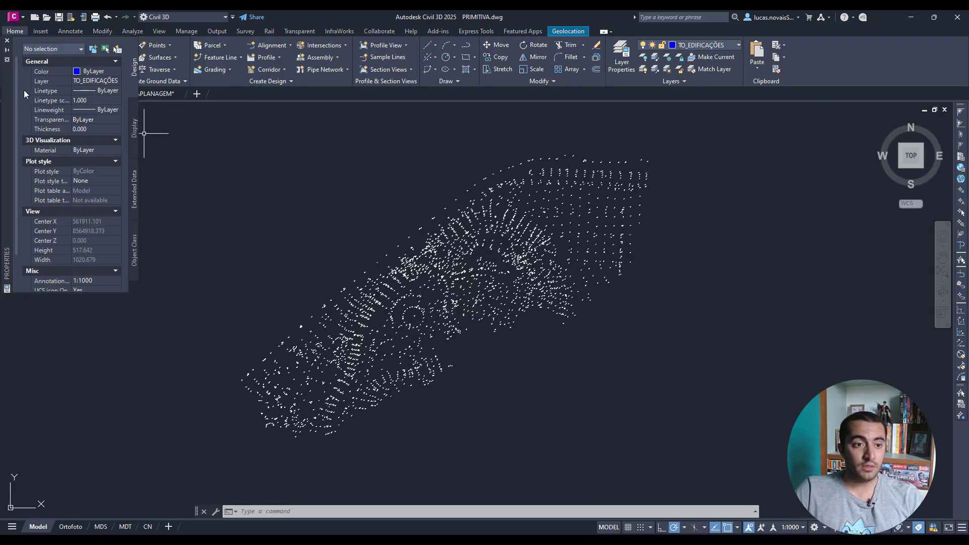
mouse_move(27, 94)
left_mouse_down()
mouse_move(770, 238)
mouse_move(767, 181)
mouse_move(783, 185)
left_mouse_up()
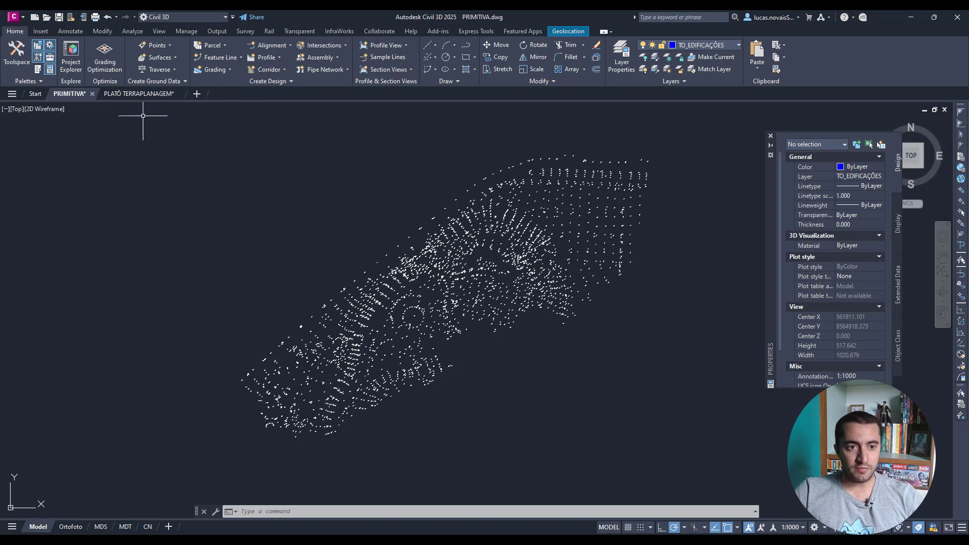
Inspect the start and end elevations of the platform outline's northeastern straight line in the PLATÔ TERRAPLANAGEM drawing
left_click(143, 95)
middle_click_drag(581, 351, 565, 328)
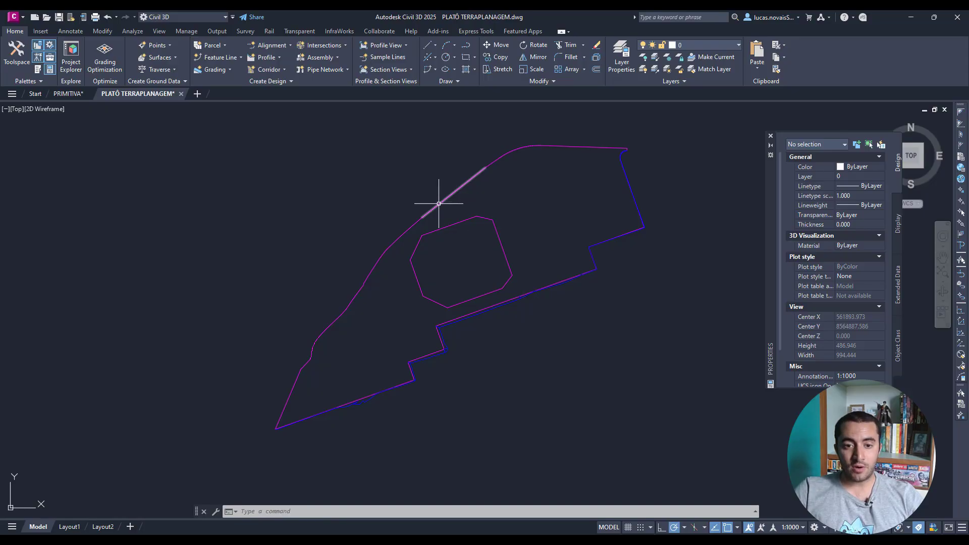
left_click(590, 148)
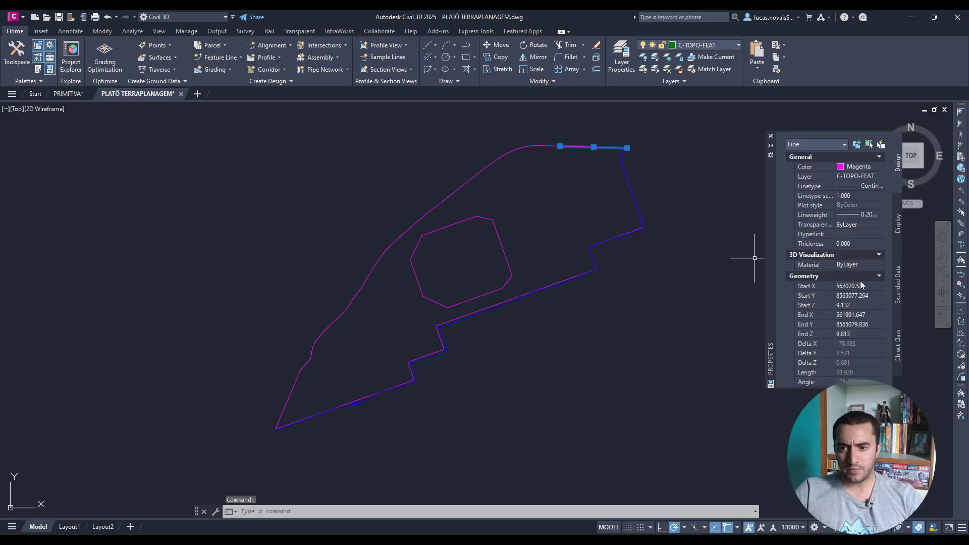
key("Escape")
key("Escape")
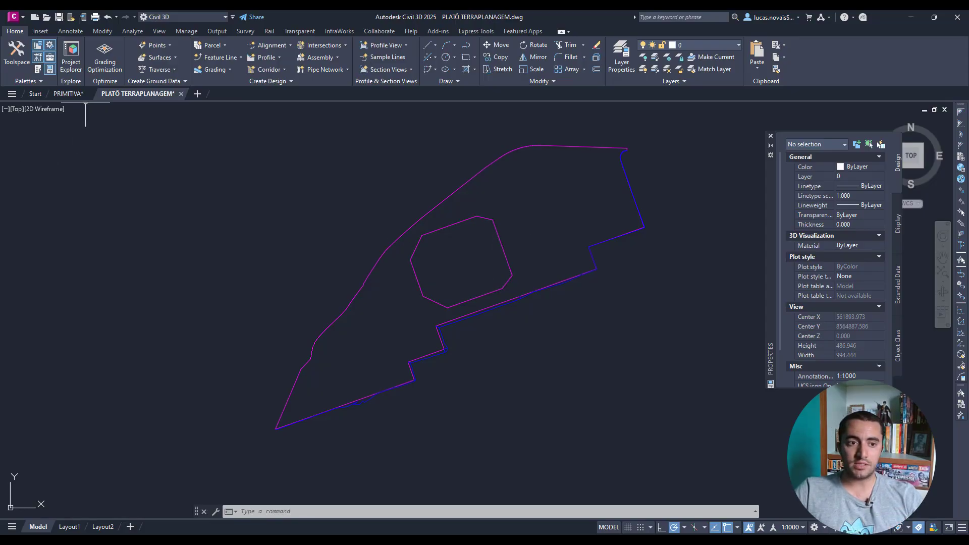
Return to the PRIMITIVA drawing, open the Toolspace and define a new TIN surface named PRIMITIVA
left_click(71, 93)
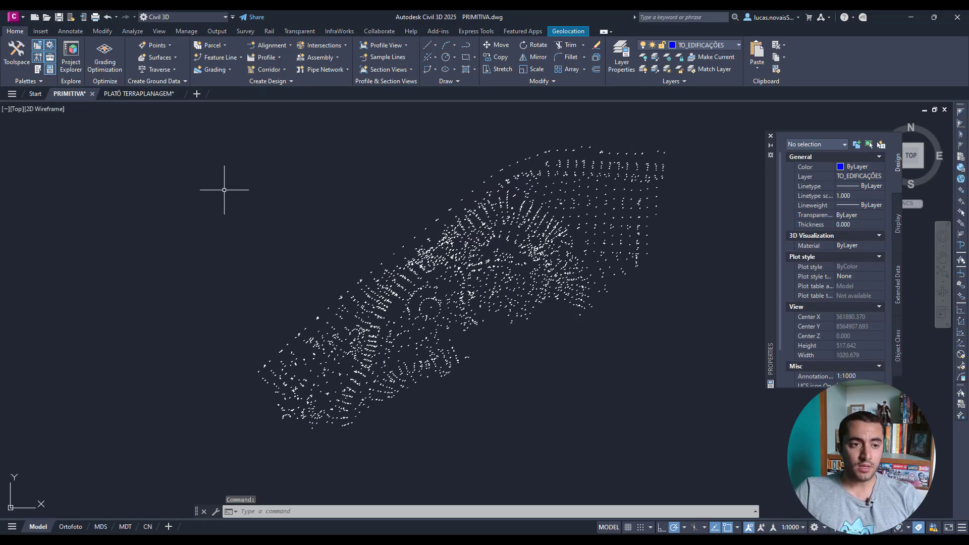
left_click(12, 62)
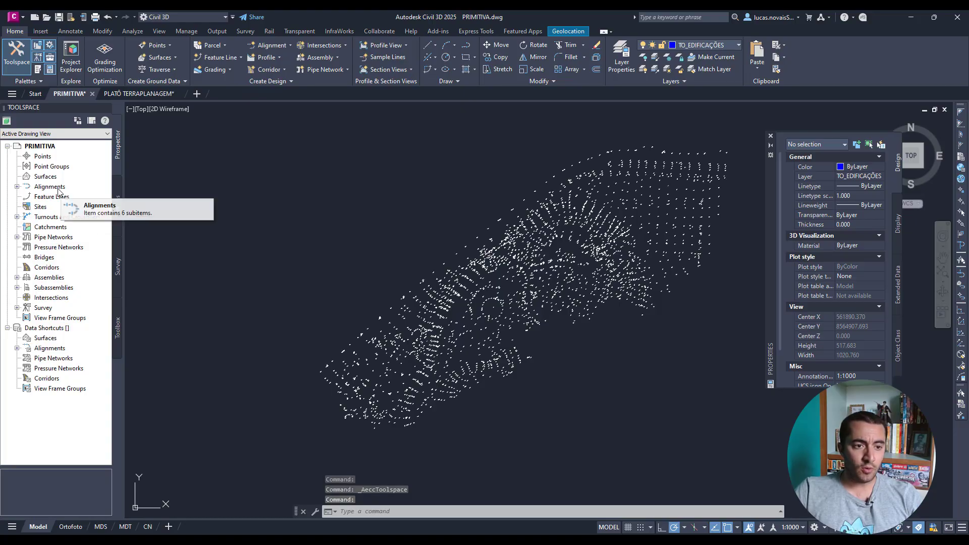
right_click(44, 179)
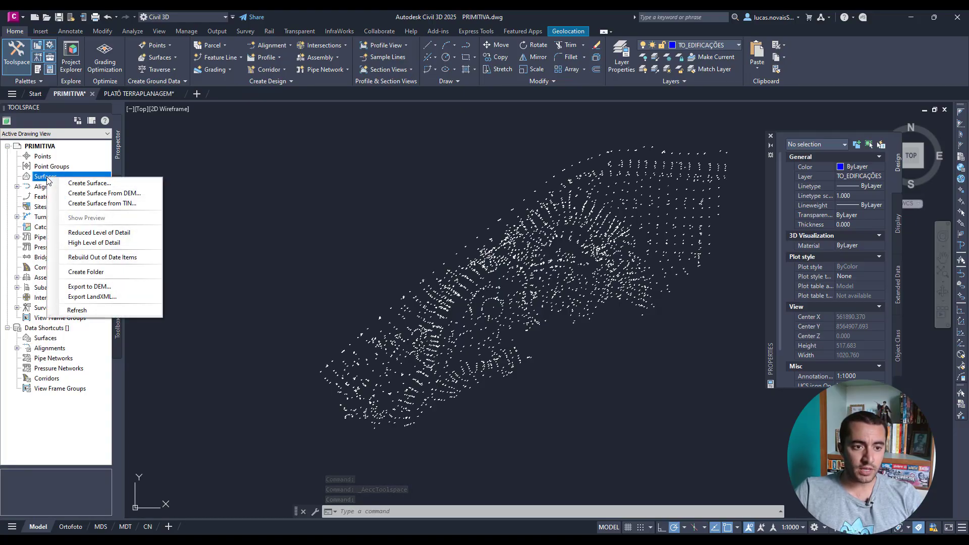
left_click(82, 185)
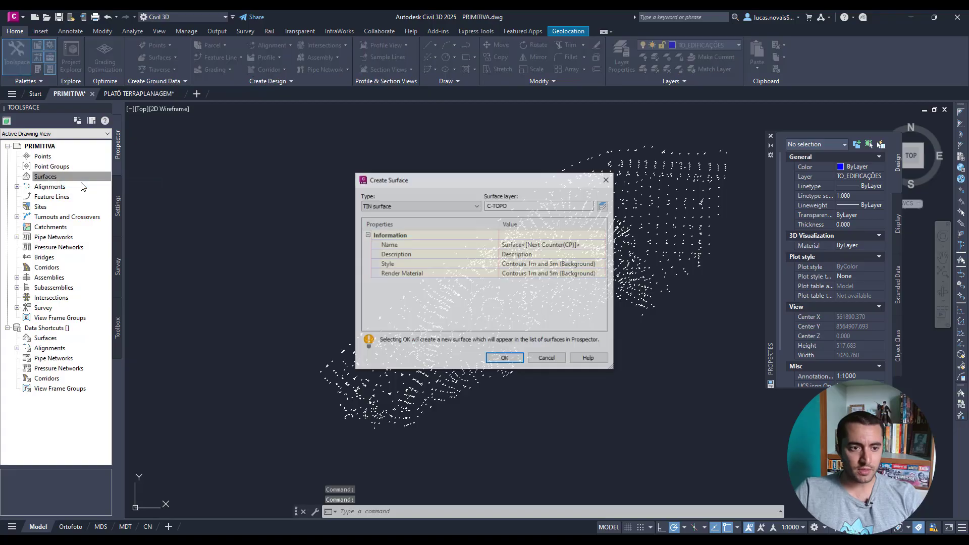
left_click(535, 244)
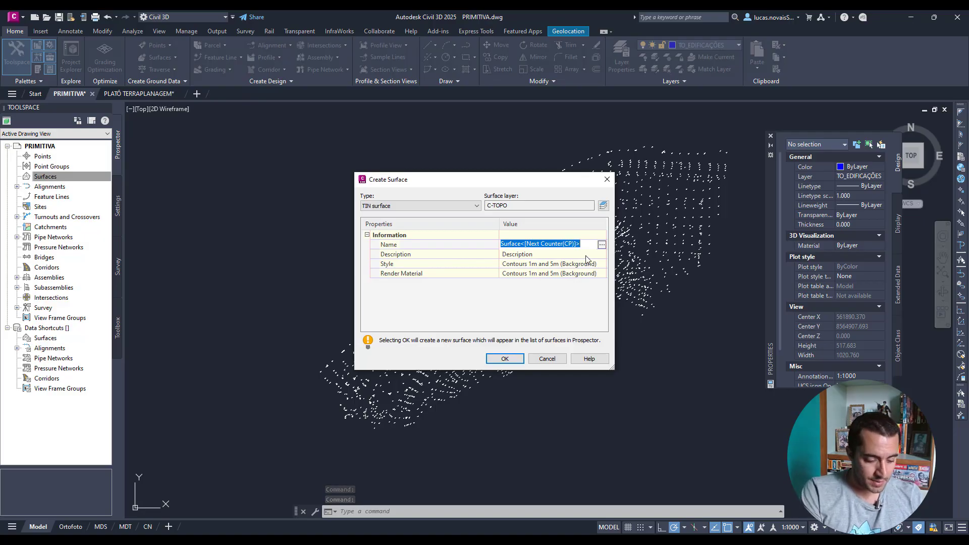
type("PRIMITIVA")
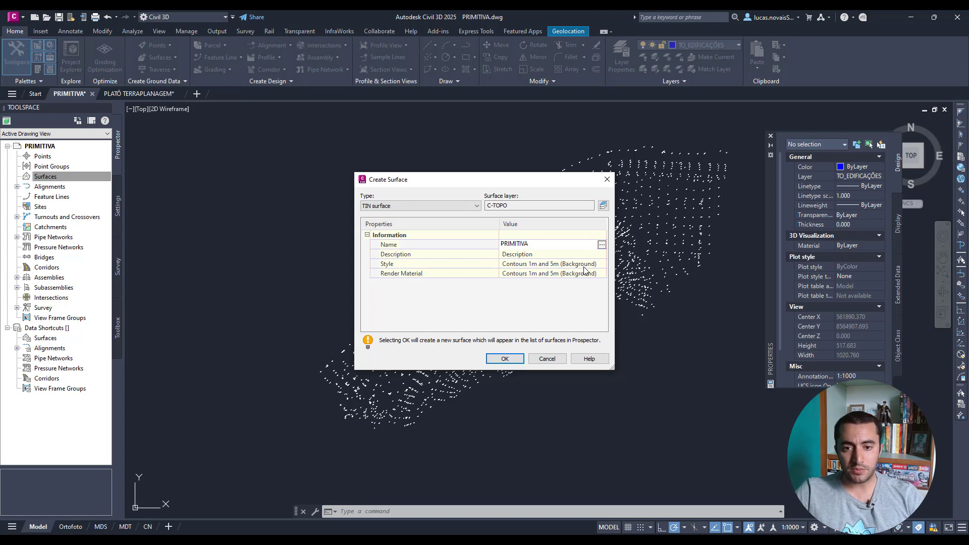
key("Return")
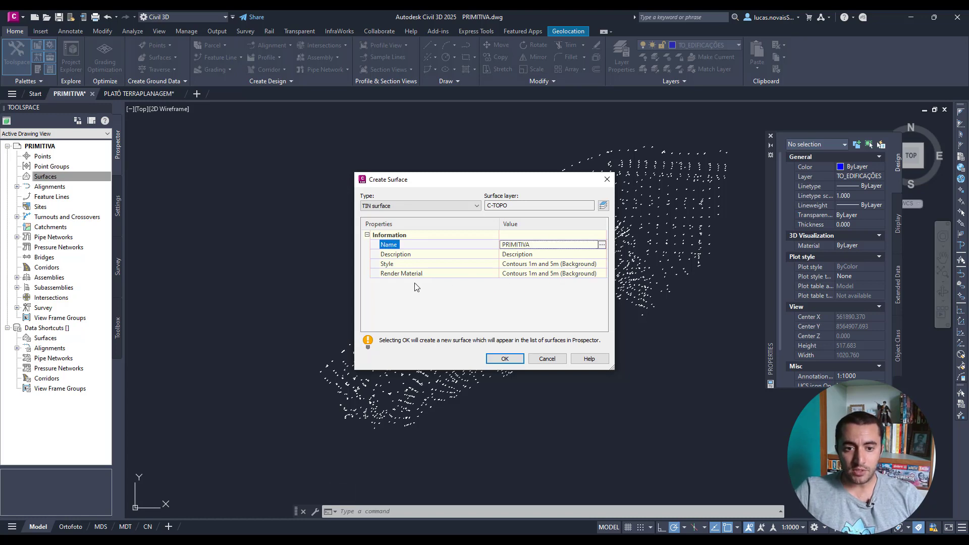
Set the surface's render material to Concrete.Cast-In-Place.Flat.Grey.1 and create the surface
left_click(596, 275)
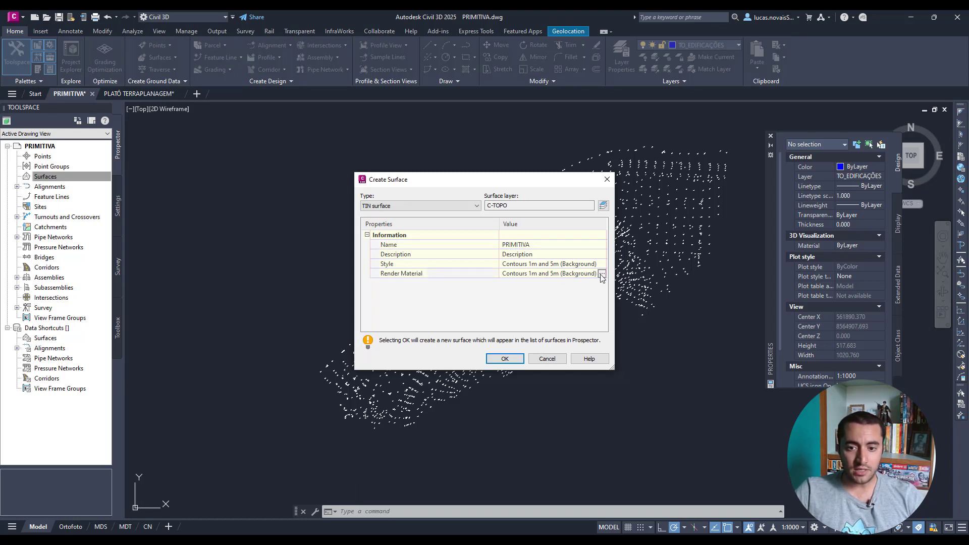
left_click(601, 275)
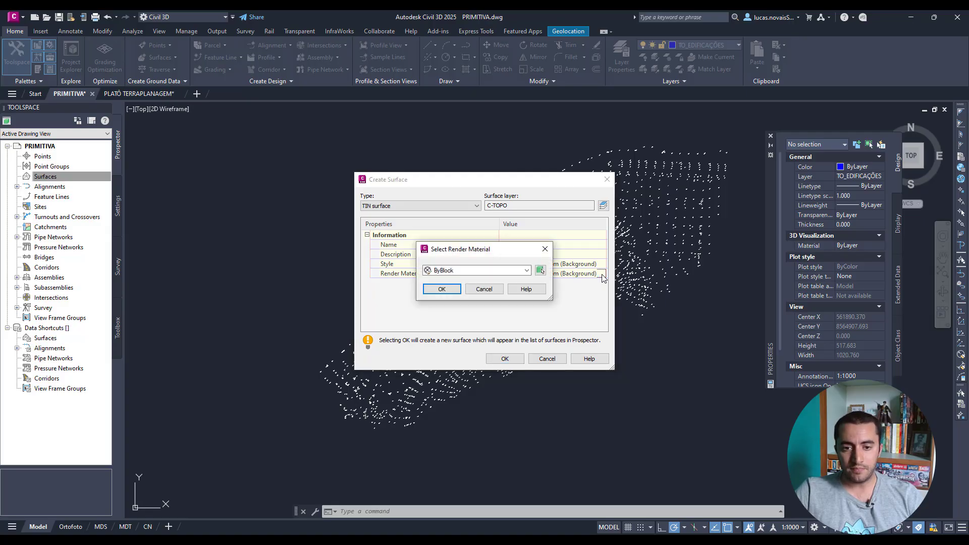
left_click(527, 272)
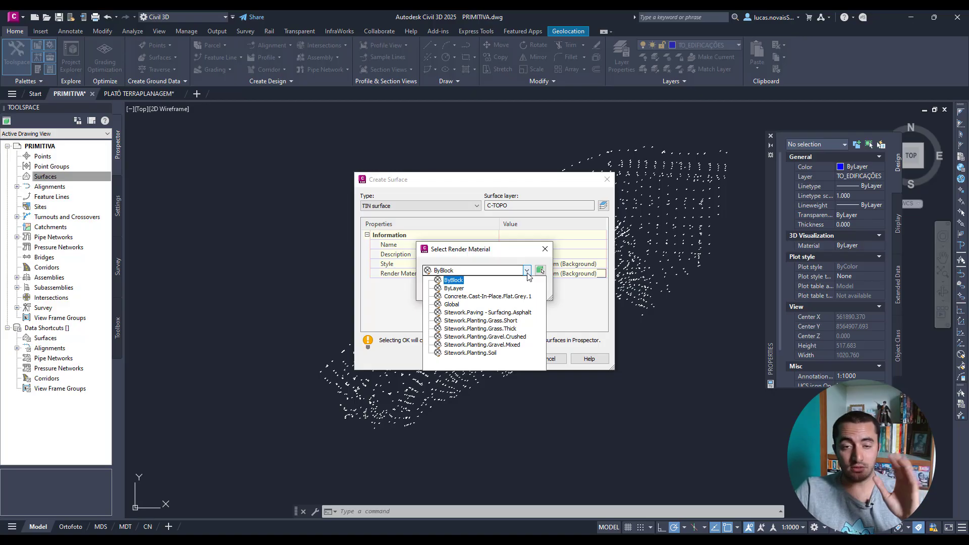
left_click(506, 296)
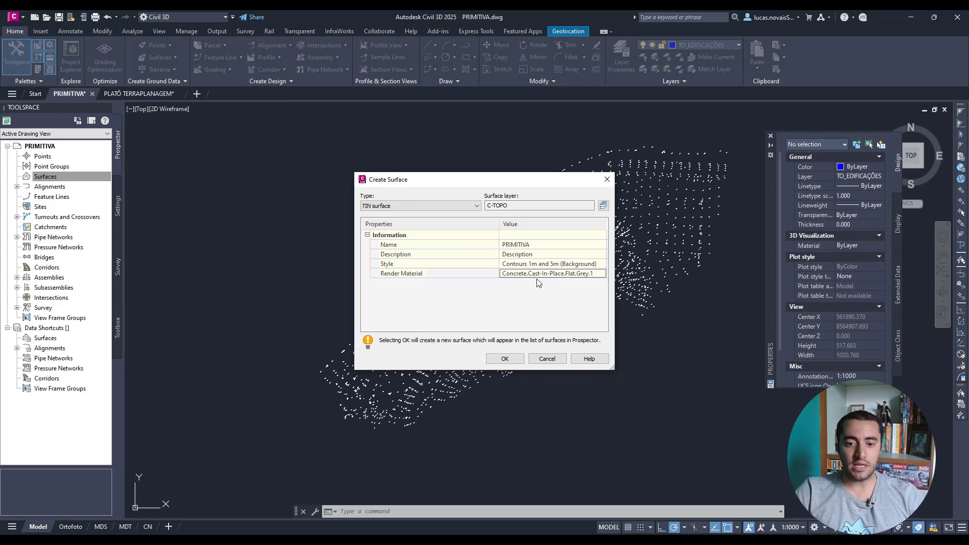
left_click(506, 358)
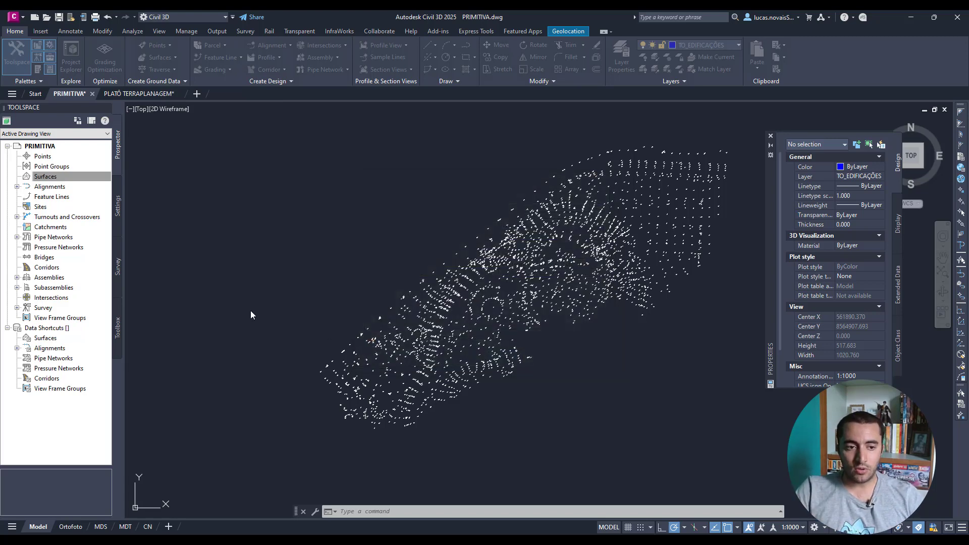
Expand the PRIMITIVA surface's definition and select its drawing objects entry
left_click(17, 176)
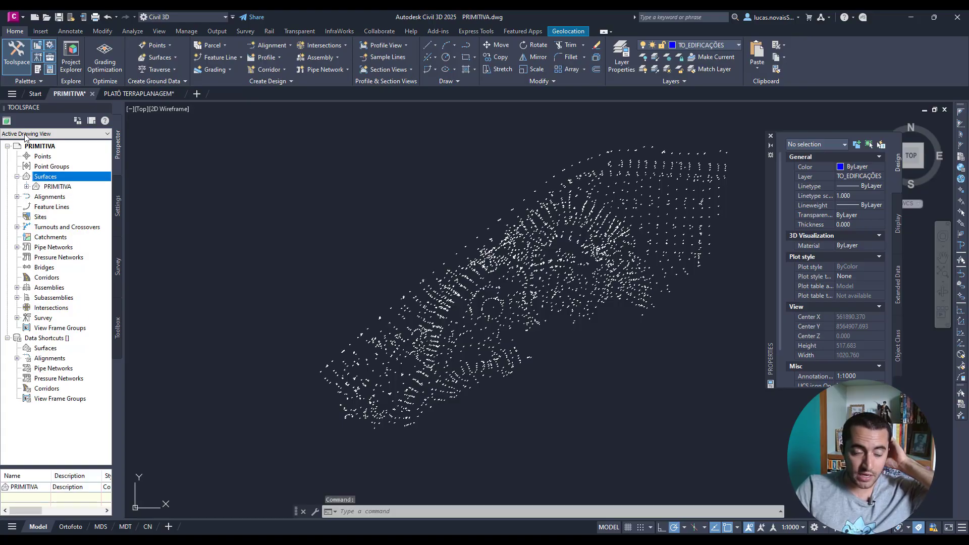
left_click(27, 186)
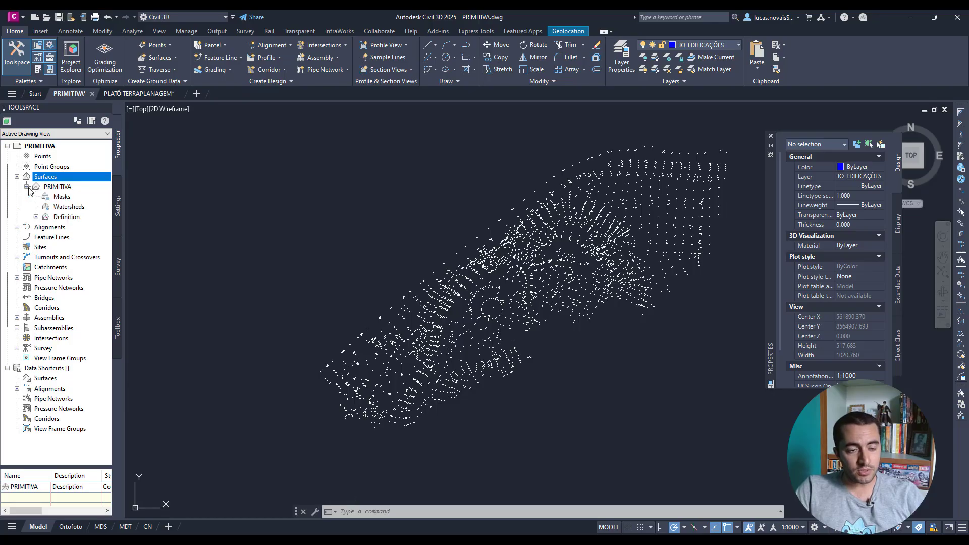
left_click(36, 217)
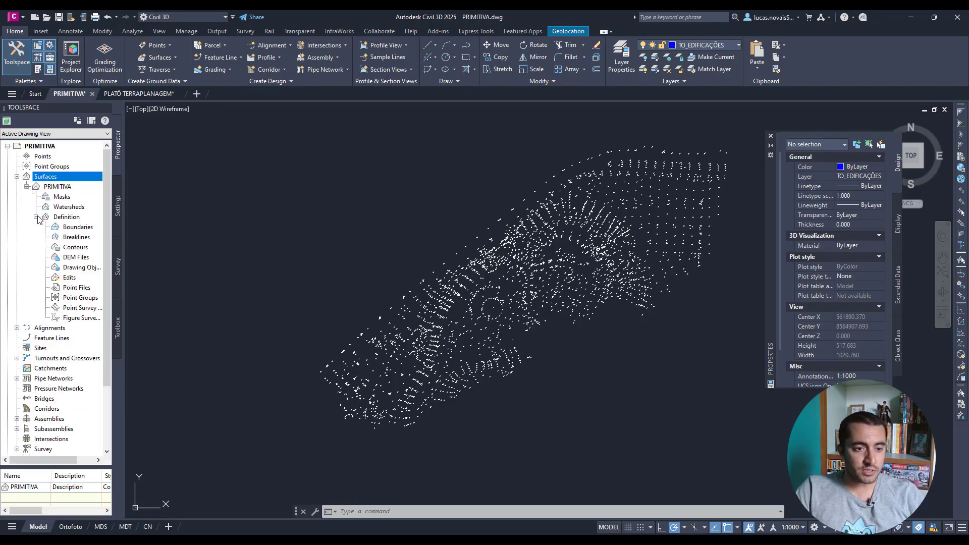
left_click(81, 268)
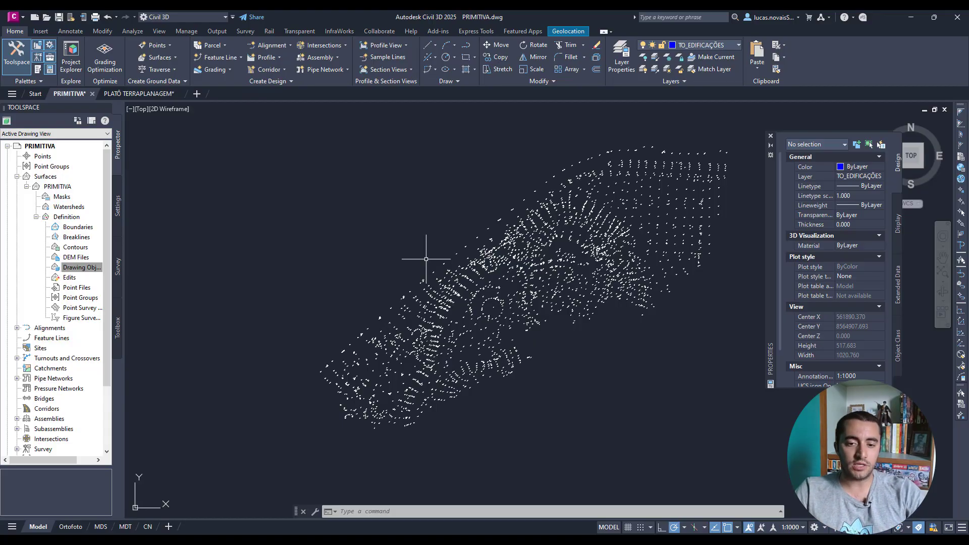
middle_click_drag(425, 258, 385, 261)
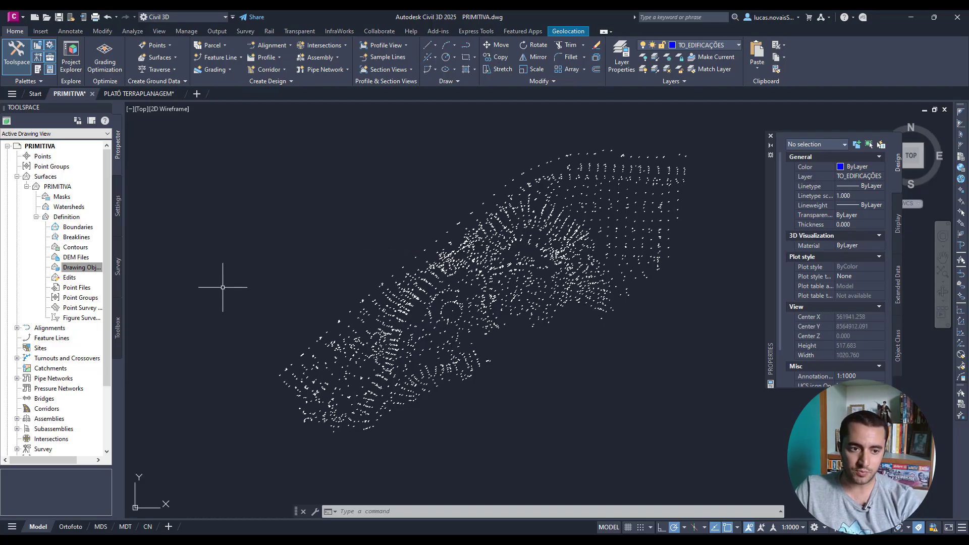
Add all the elevation point blocks in the drawing to the PRIMITIVA surface as drawing objects of type Blocks
right_click(74, 271)
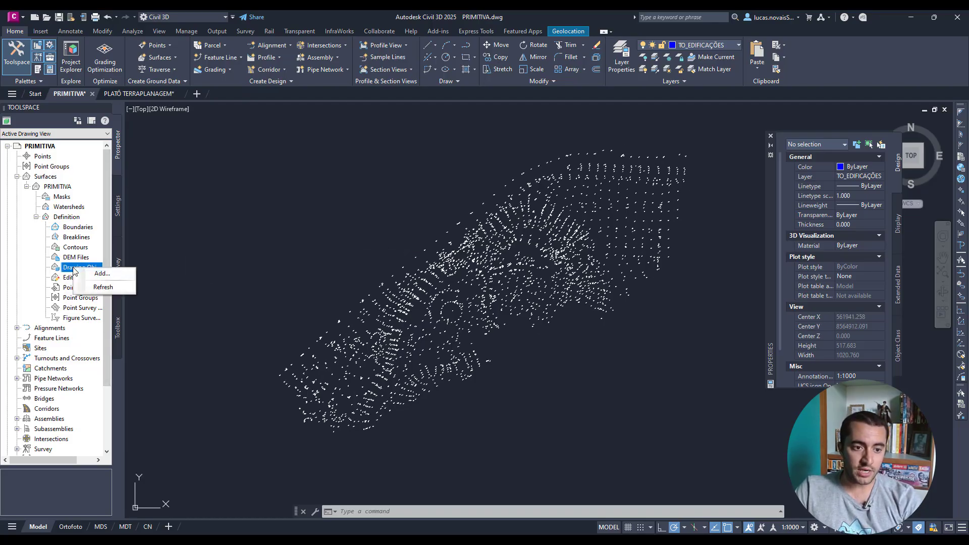
left_click(101, 274)
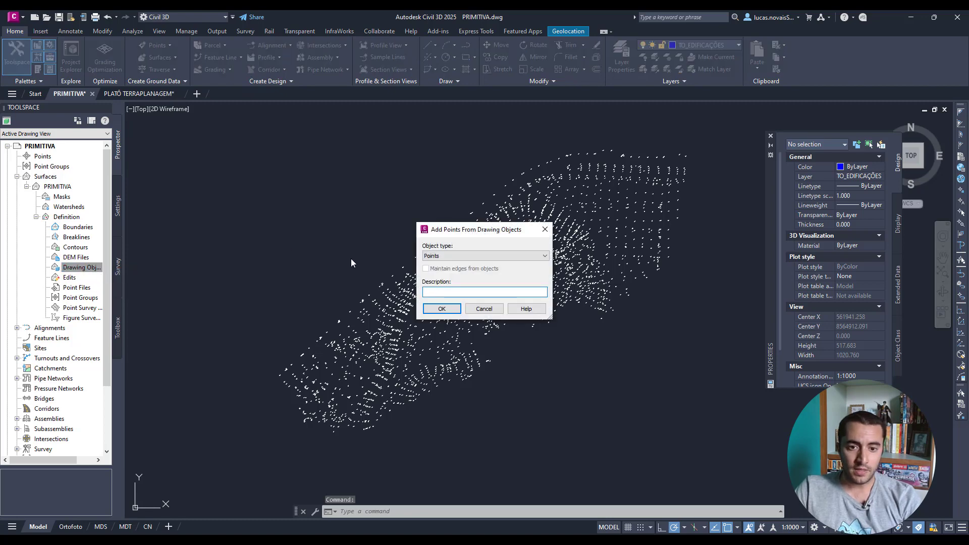
left_click(456, 259)
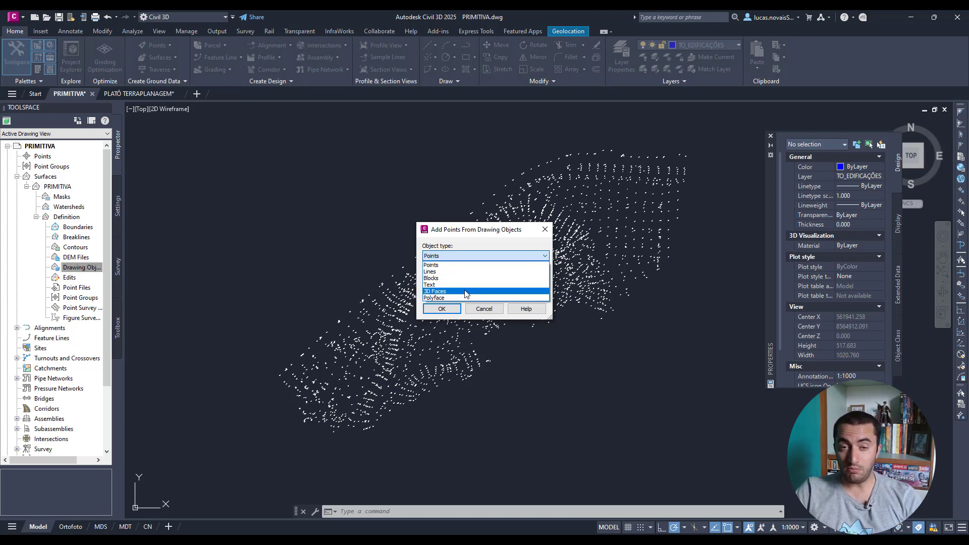
left_click(437, 278)
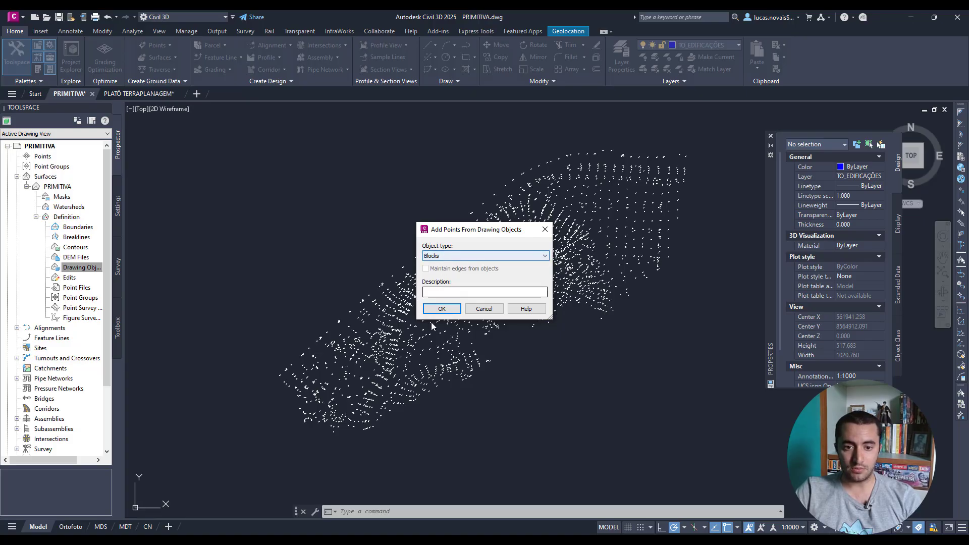
left_click(442, 309)
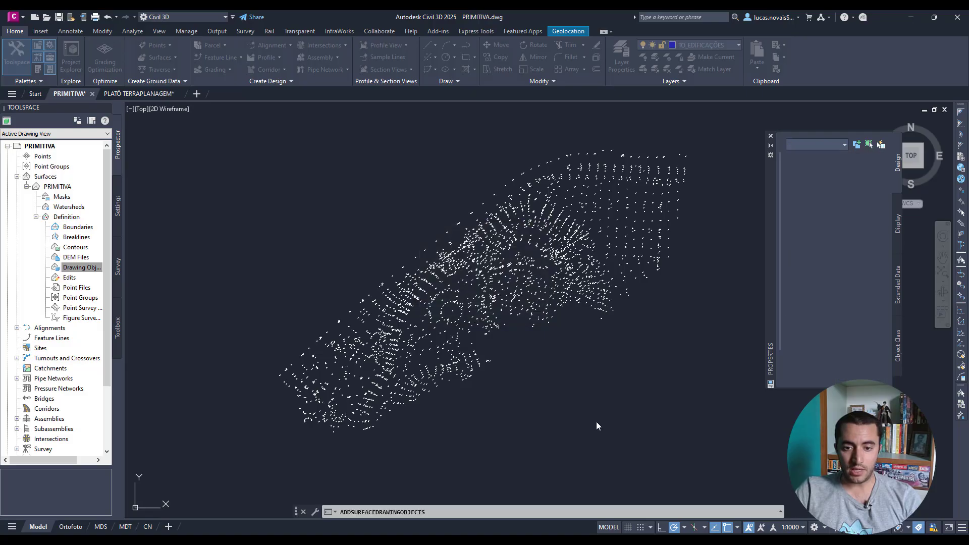
left_click(728, 455)
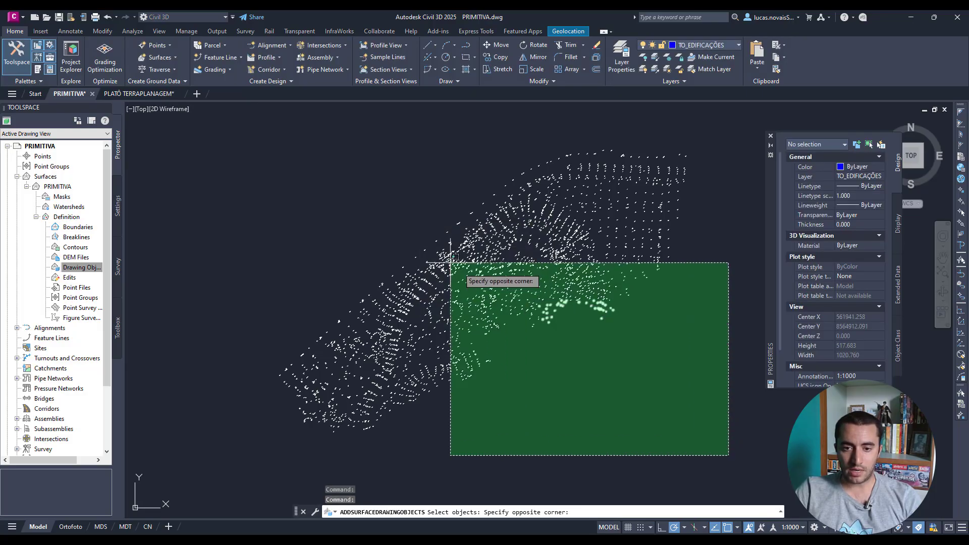
left_click(212, 117)
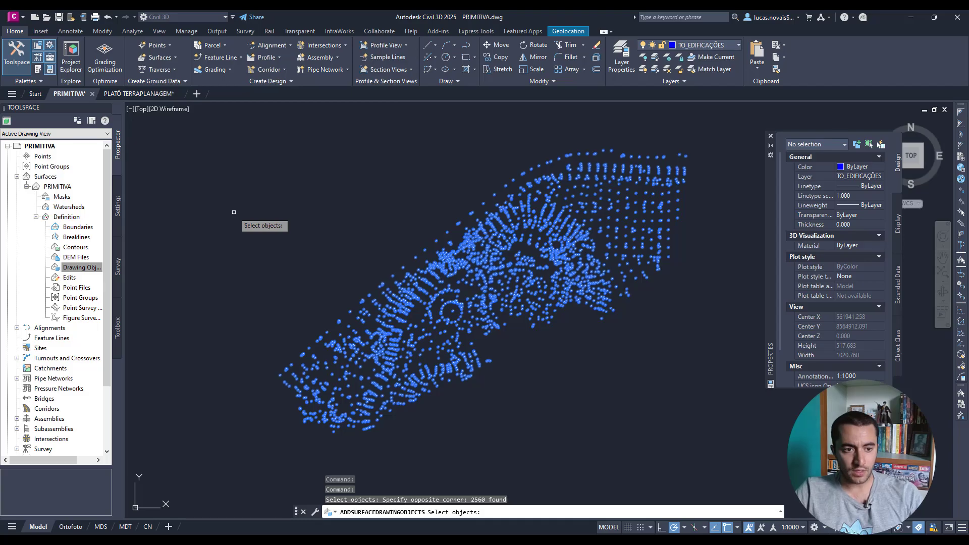
key("Return")
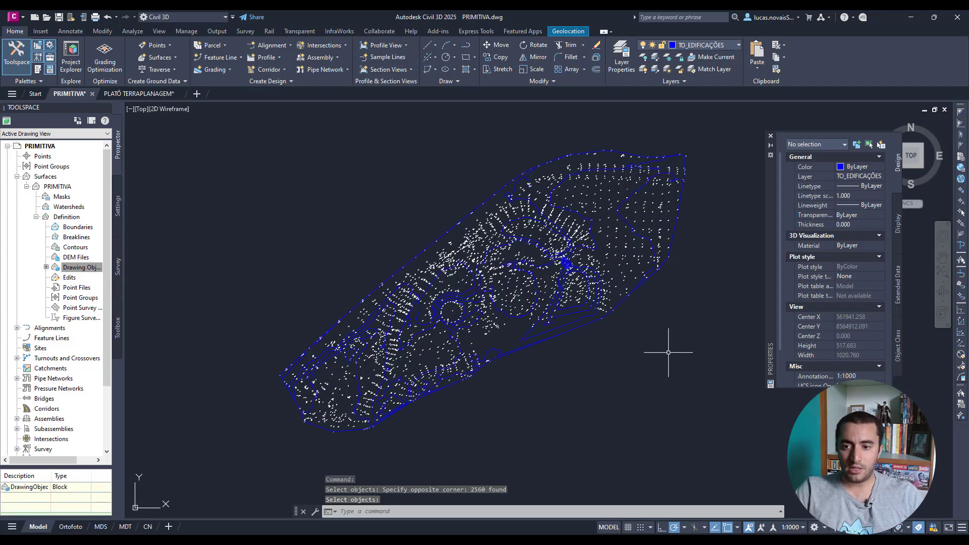
Examine the surface's contours and elevation, and check the properties of the 10,682 elevation block
mouse_move(670, 314)
middle_mouse_down()
mouse_move(642, 296)
mouse_move(632, 302)
middle_mouse_up()
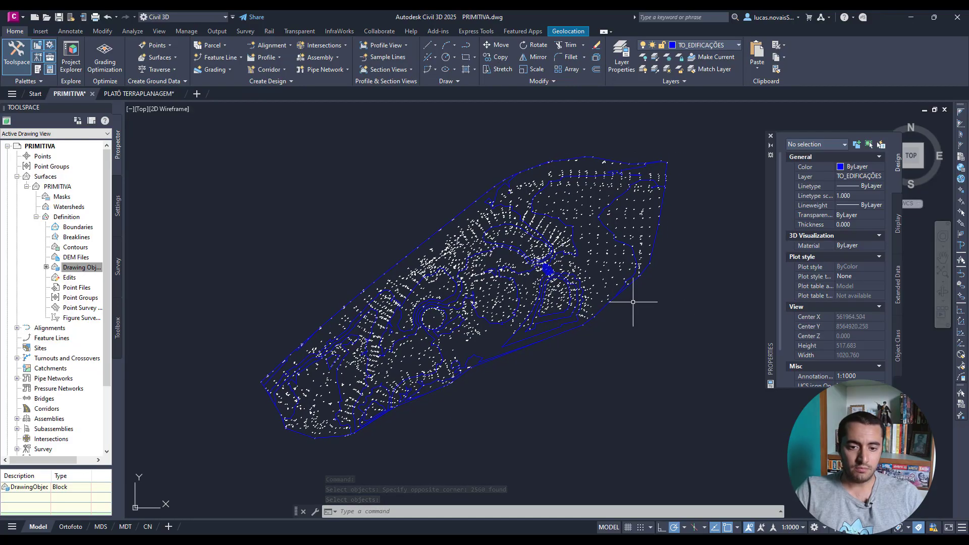
scroll(425, 350, "up", 6)
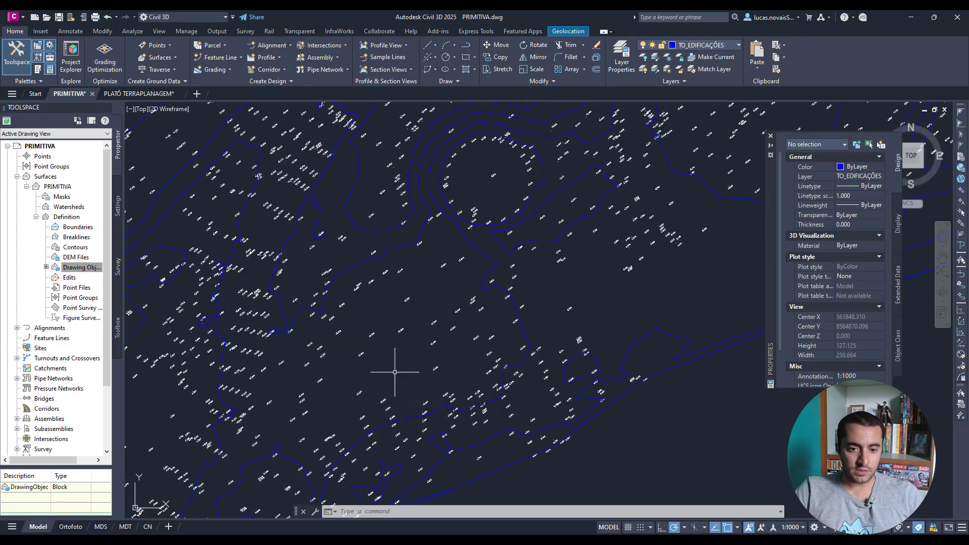
middle_click_drag(398, 335, 397, 373)
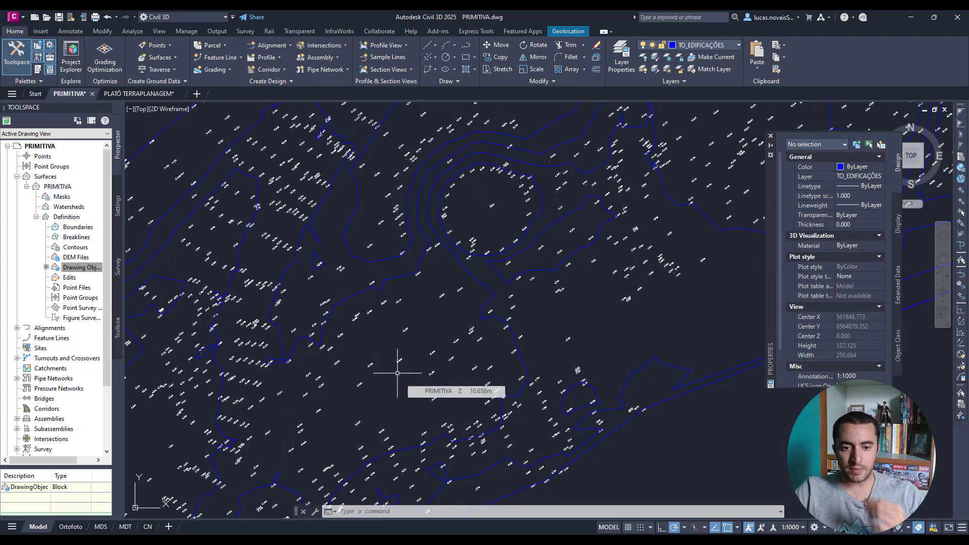
scroll(397, 371, "up", 6)
left_click(402, 367)
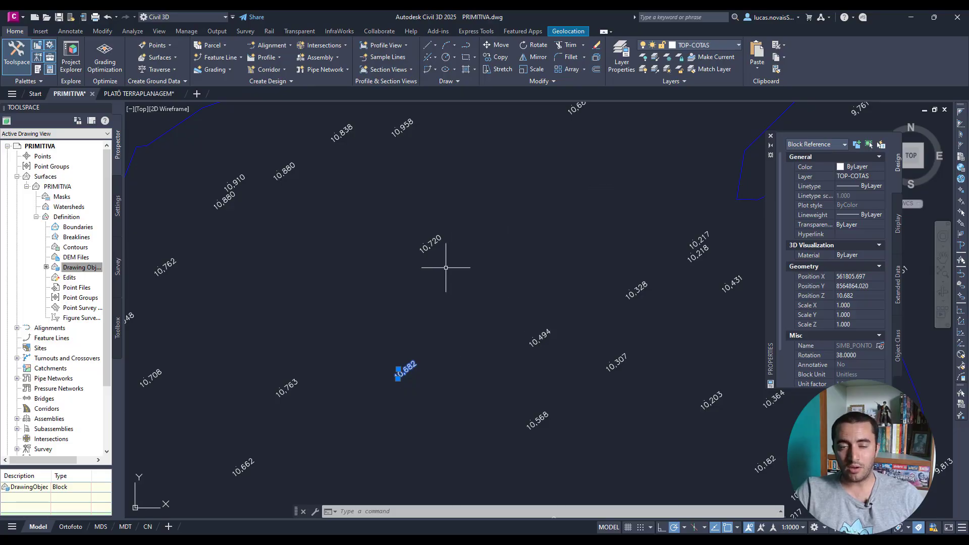
scroll(397, 390, "down", 5)
key("Escape")
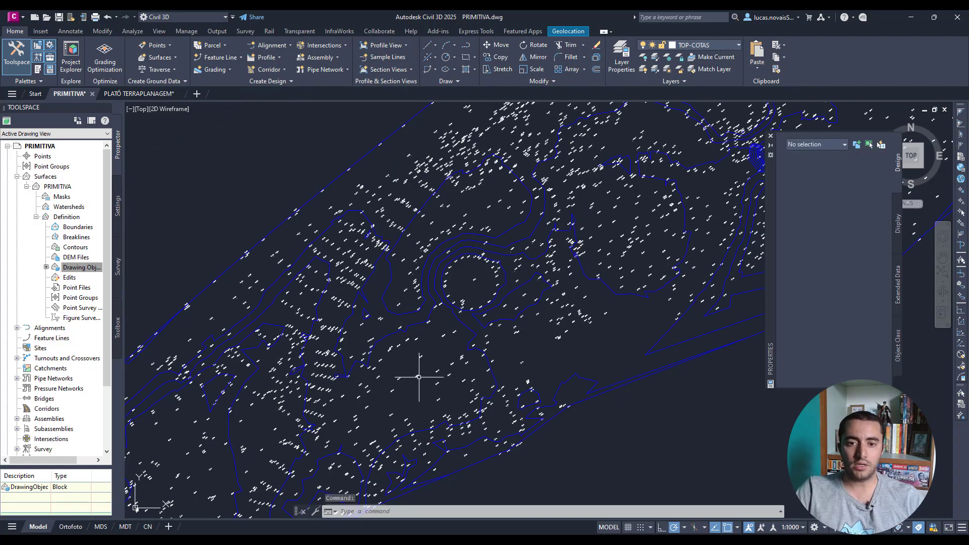
Inspect the PRIMITIVA surface from an orbited angle in the Object Viewer with the Shaded visual style
scroll(434, 354, "down", 5)
left_click_drag(486, 325, 514, 264)
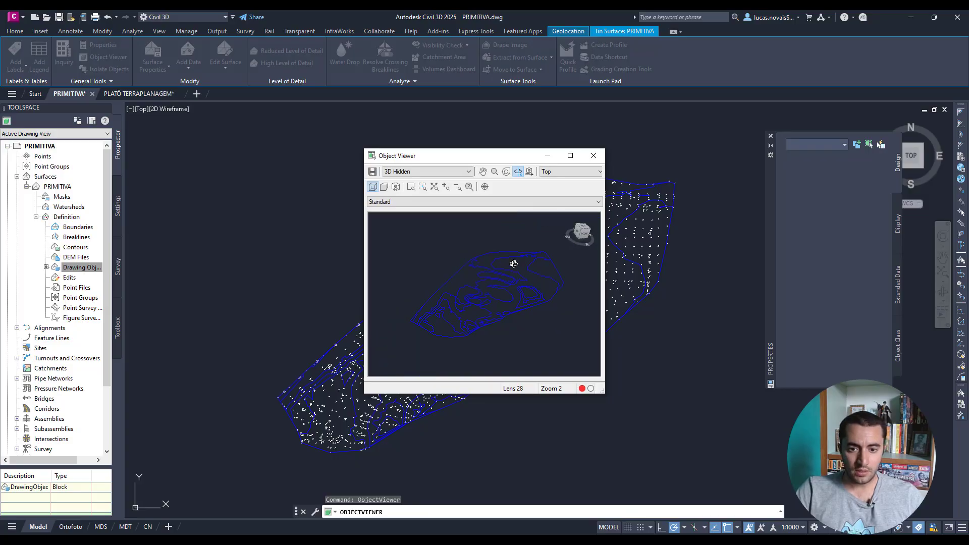
left_click(433, 174)
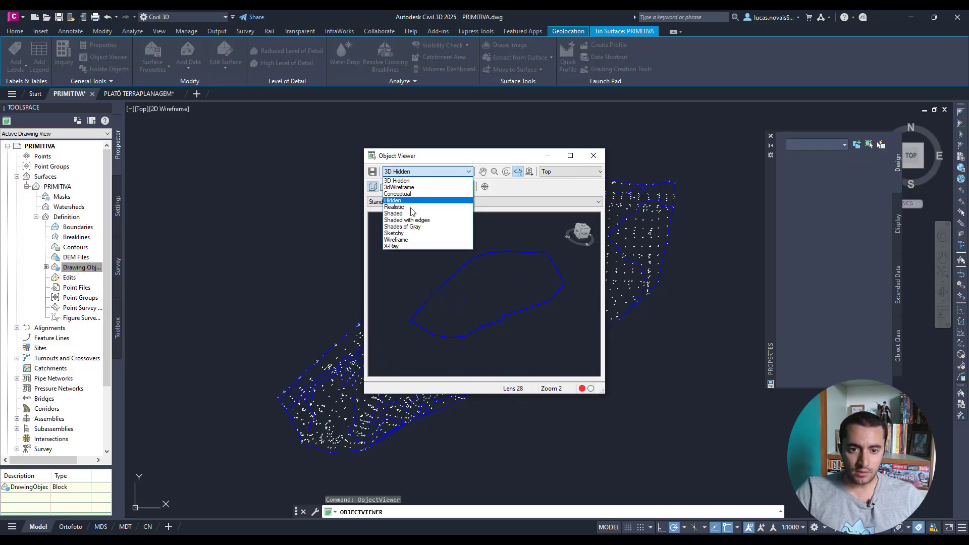
left_click(428, 213)
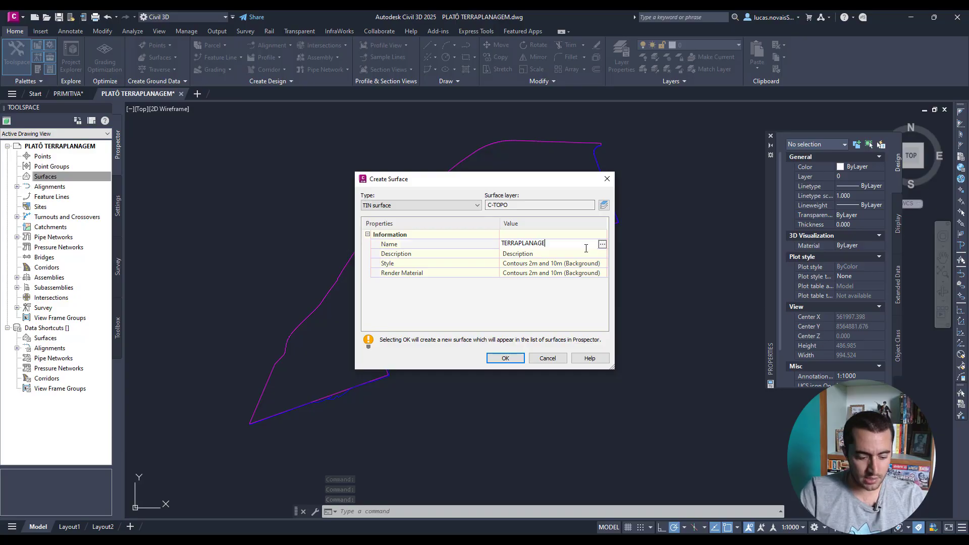
Set the TERRAPLANAGEM surface's render material to Sitework.Paving - Surfacing.Asphalt and create the TIN surface
left_click(602, 274)
left_click(603, 274)
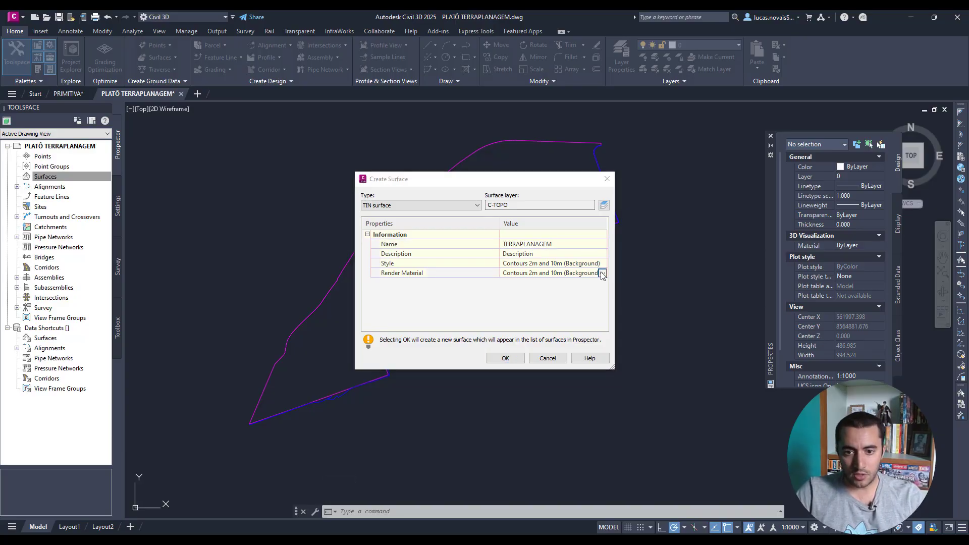
left_click(527, 271)
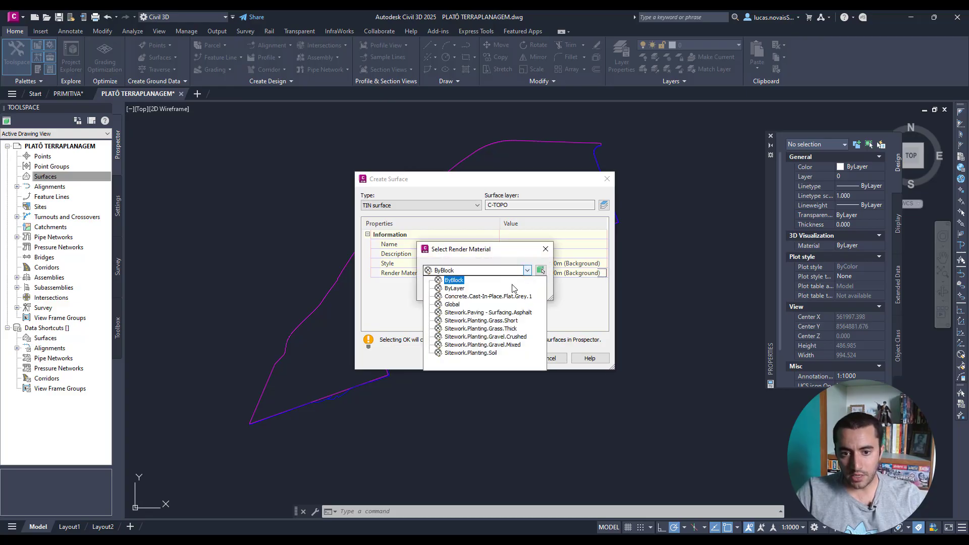
left_click(511, 313)
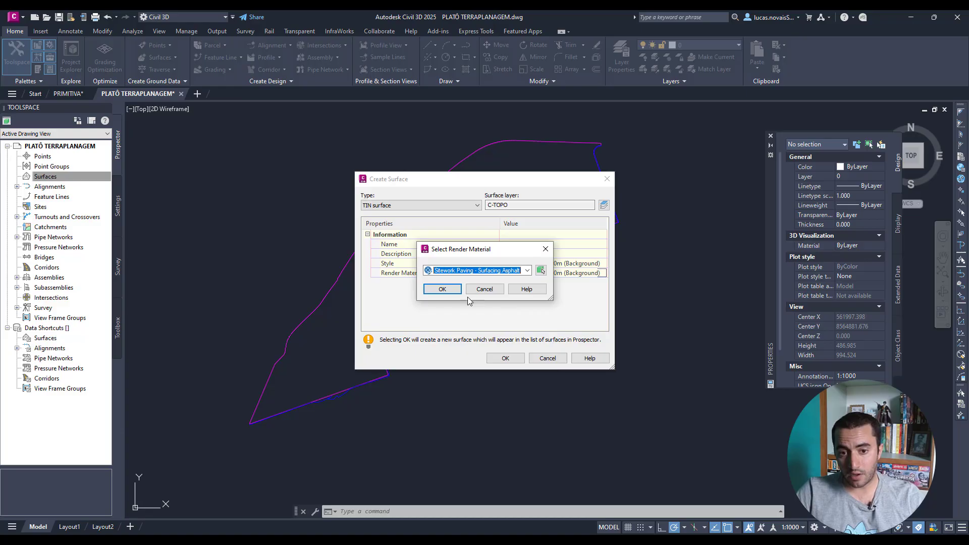
left_click(441, 289)
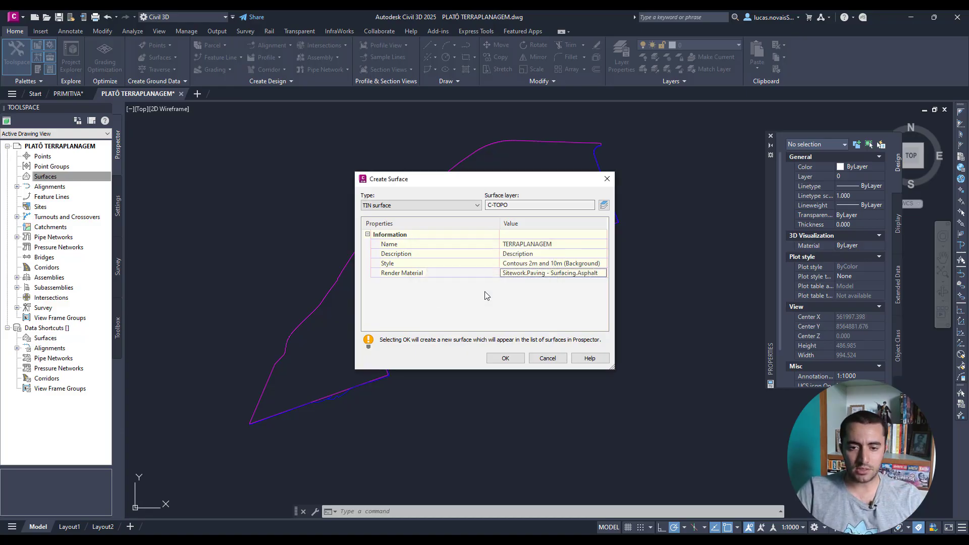
left_click(505, 359)
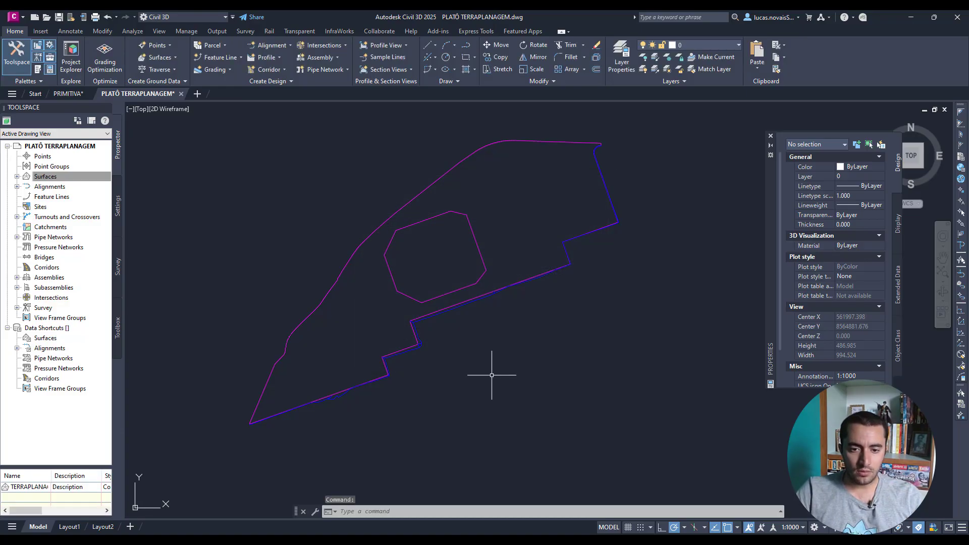
Expand the TERRAPLANAGEM surface's definition in the surfaces tree
left_click(17, 176)
left_click(26, 187)
left_click(36, 217)
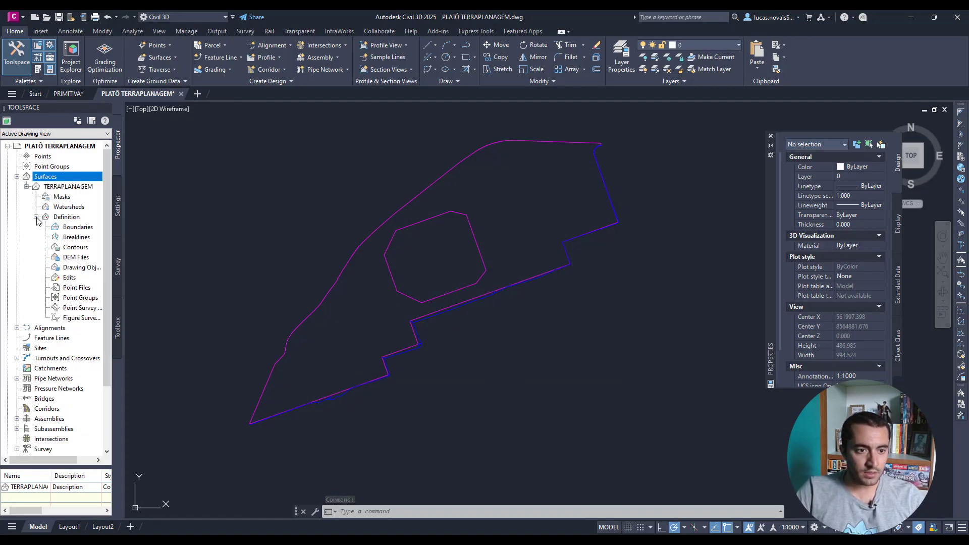
right_click(79, 268)
left_click(91, 271)
left_click(474, 256)
left_click(447, 269)
left_click(442, 308)
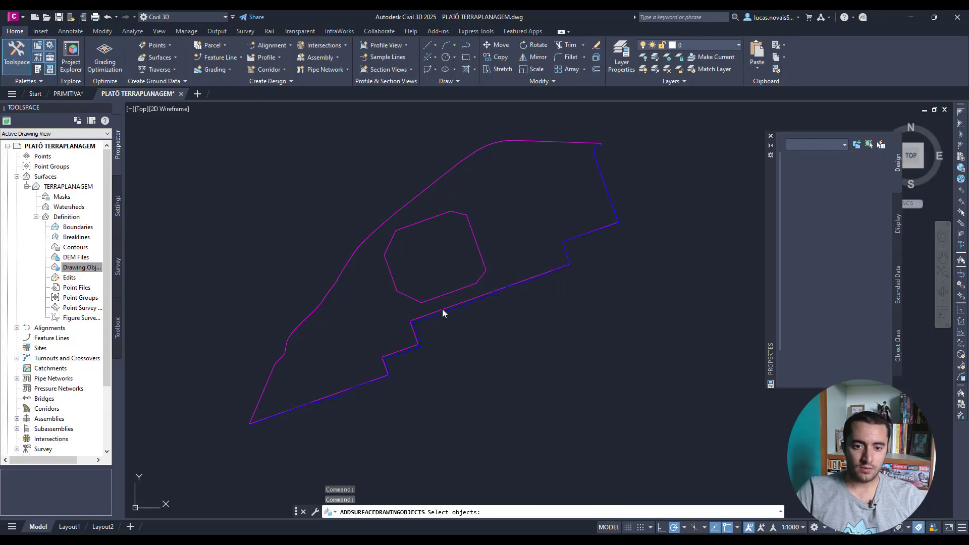
left_click(684, 461)
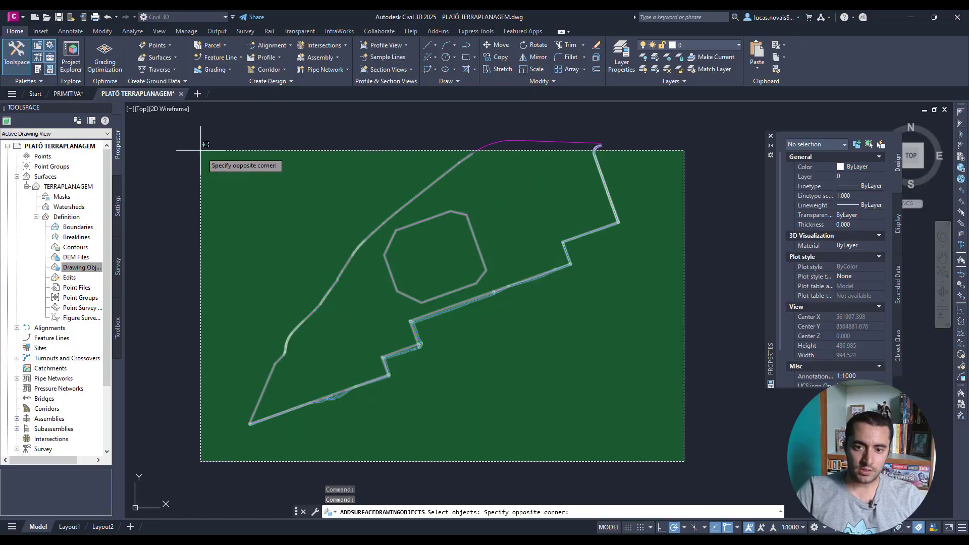
left_click(186, 113)
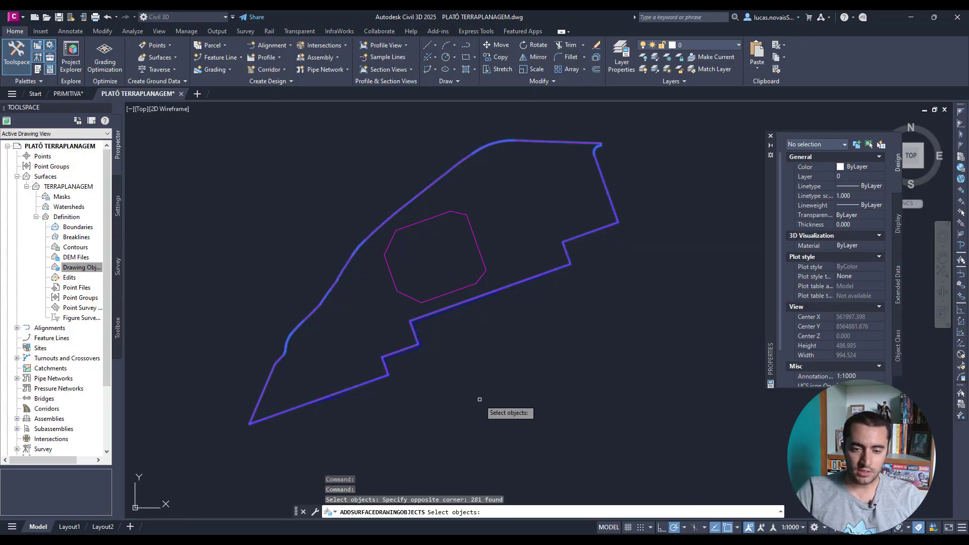
scroll(383, 292, "up", 2)
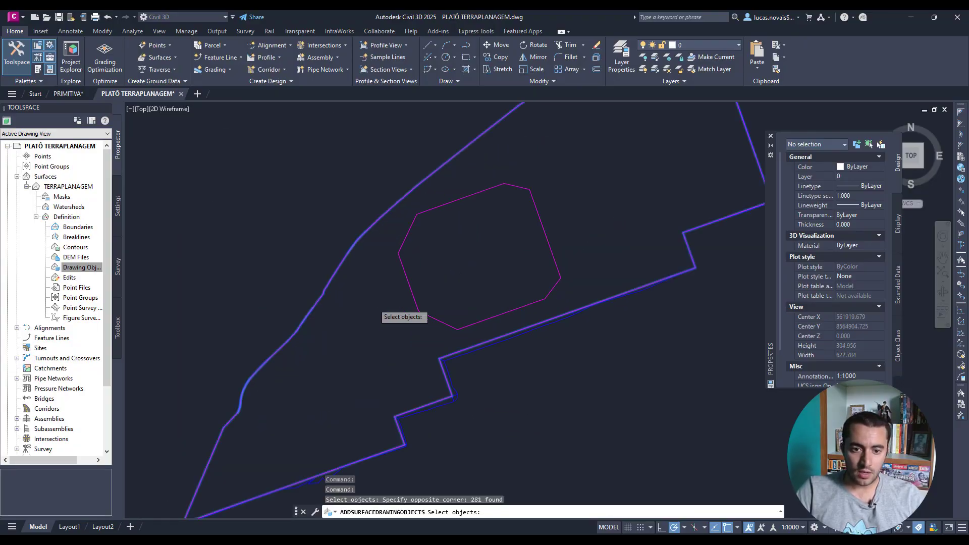
middle_click_drag(373, 303, 412, 310)
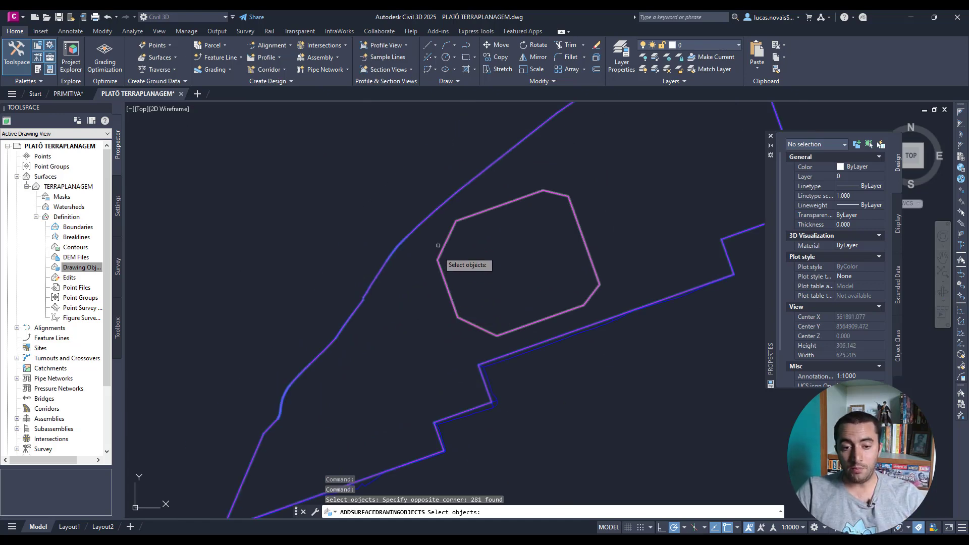
scroll(496, 264, "down", 3)
scroll(500, 359, "up", 8)
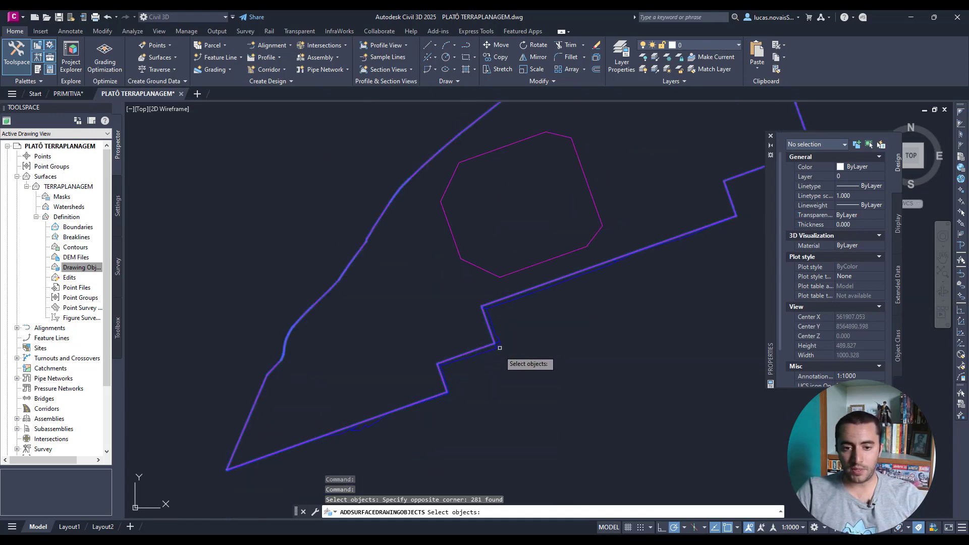
scroll(478, 391, "down", 5)
scroll(478, 391, "down", 4)
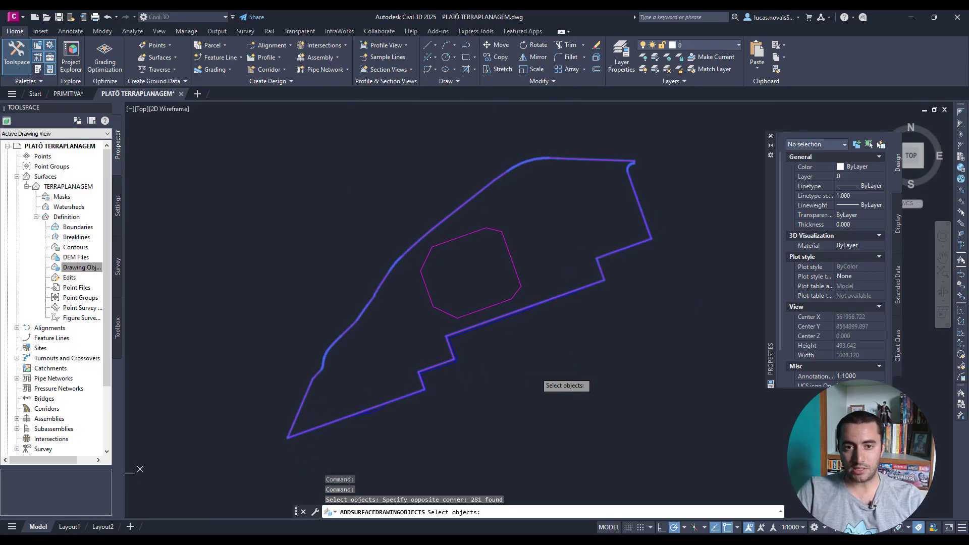
key("Escape")
Explode the closed octagonal polyline inside the platform outline into separate lines
left_click(499, 303)
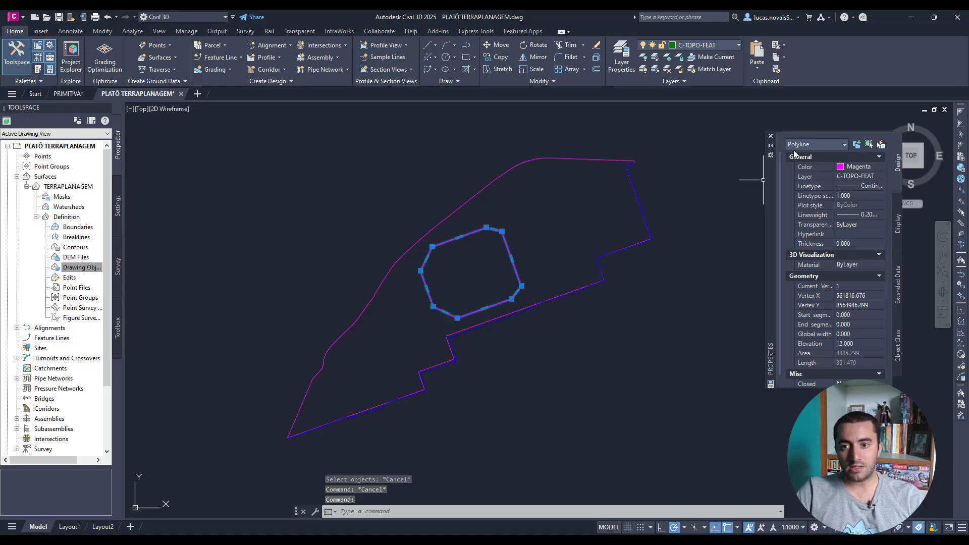
middle_click_drag(607, 259, 604, 260)
type("EXPLOD")
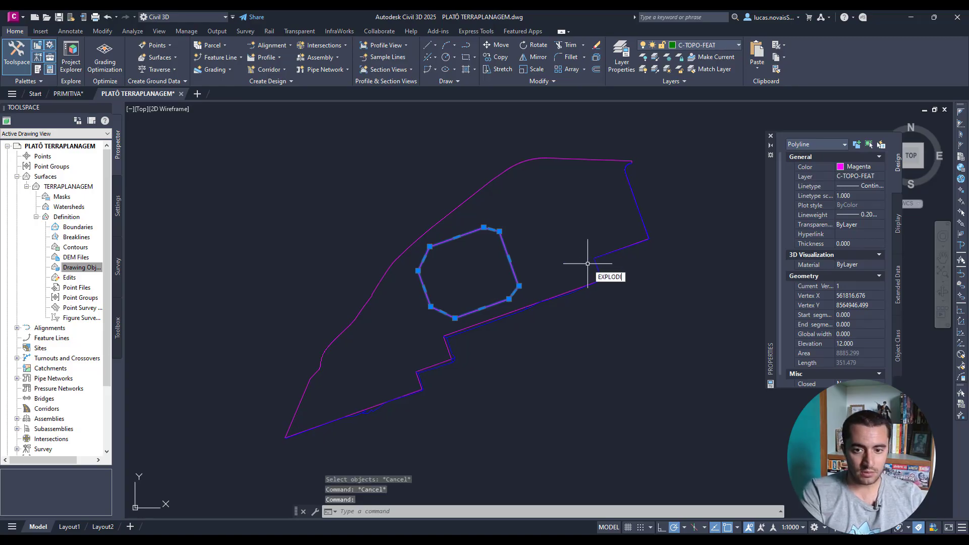
left_click(618, 287)
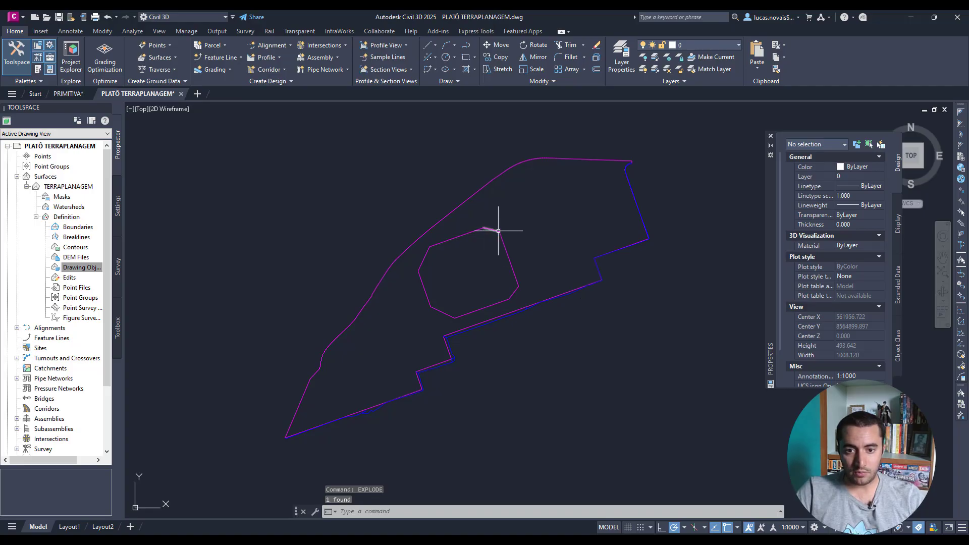
Add all the platform linework, including the exploded inner octagon, to the TERRAPLANAGEM surface as drawing objects of type Lines
right_click(69, 268)
left_click(86, 274)
left_click(449, 256)
left_click(446, 272)
left_click(442, 309)
scroll(434, 286, "up", 4)
left_click(563, 390)
left_click(249, 190)
scroll(463, 304, "up", 4)
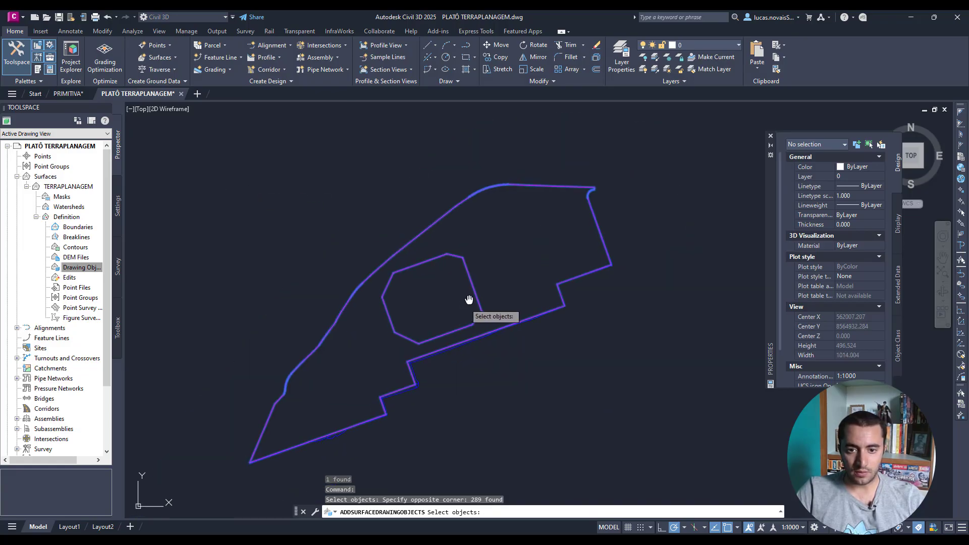
key("Return")
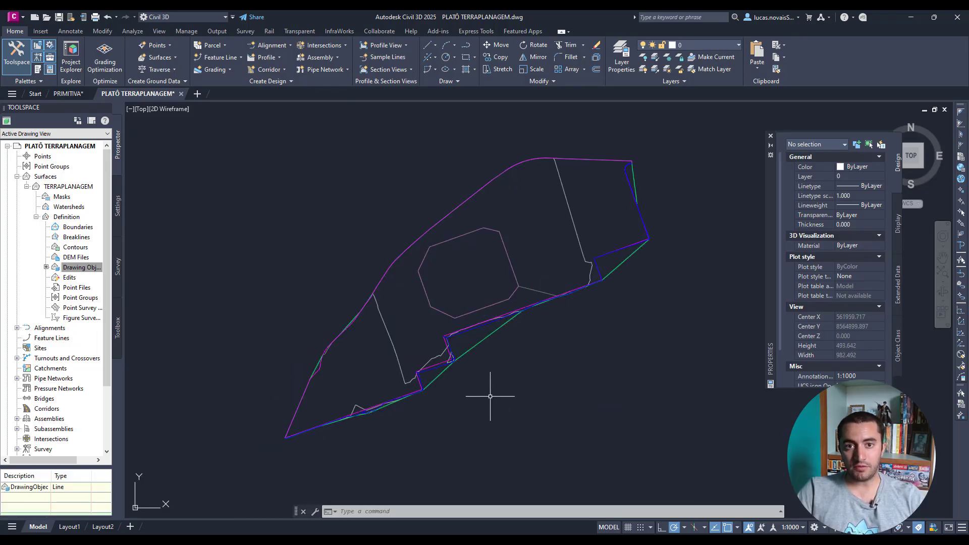
Examine the TERRAPLANAGEM surface's triangulation from a tilted 3D view
mouse_move(465, 331)
middle_mouse_down("shift")
mouse_move(531, 373)
mouse_move(530, 363)
mouse_move(666, 340)
mouse_move(638, 337)
mouse_move(645, 323)
middle_mouse_up("shift")
scroll(638, 338, "down", 2)
scroll(645, 311, "up", 4)
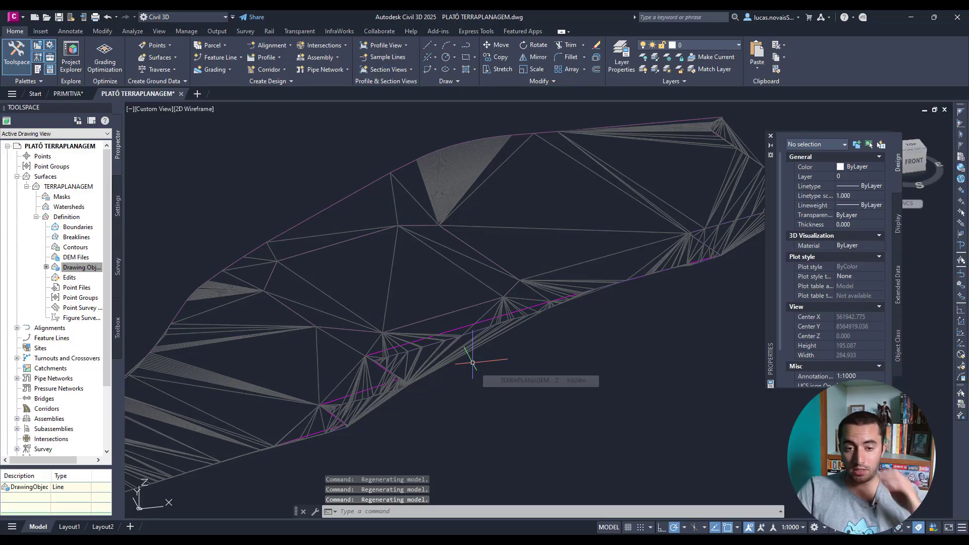